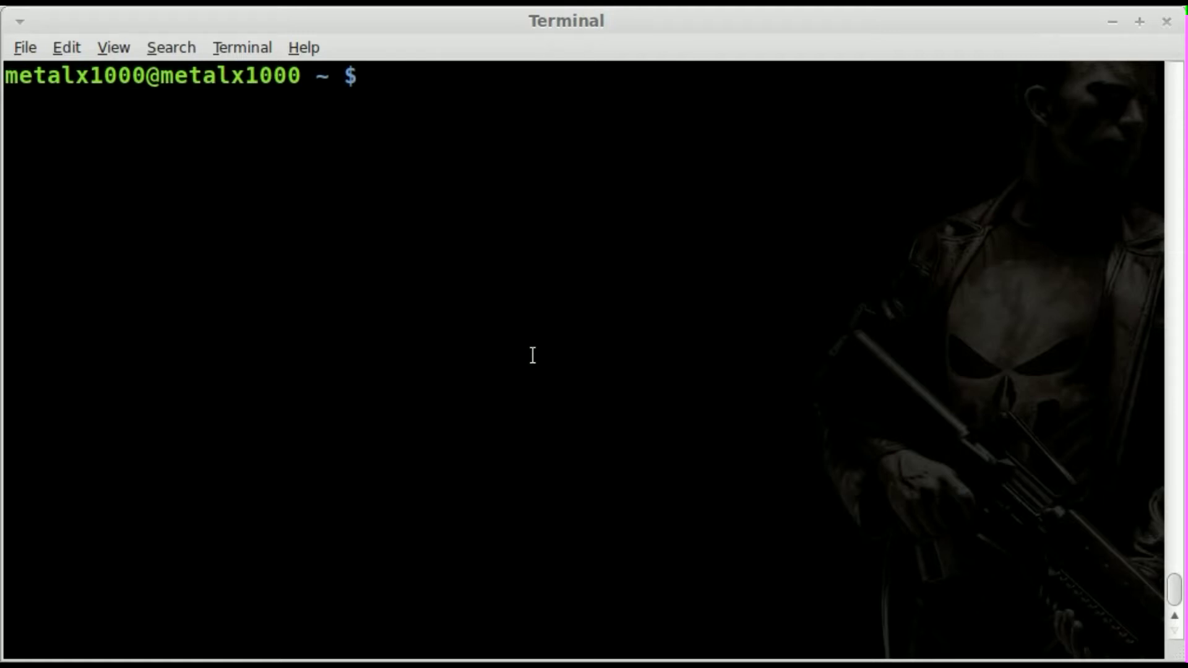
type("cd ")
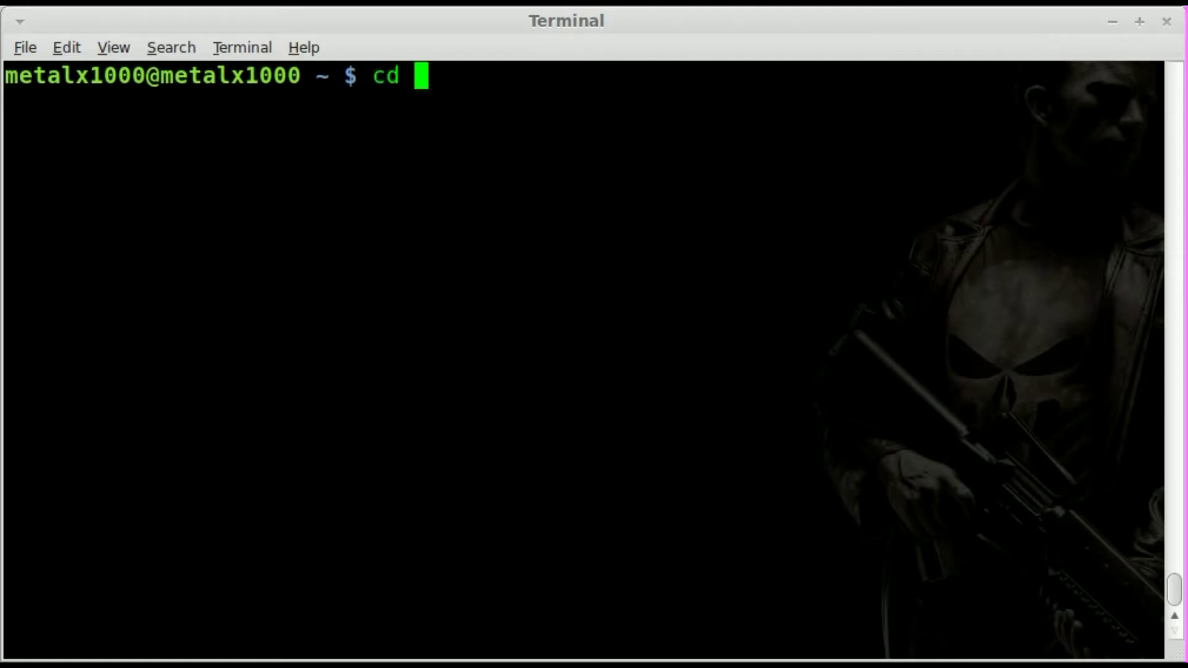
type("/usr/")
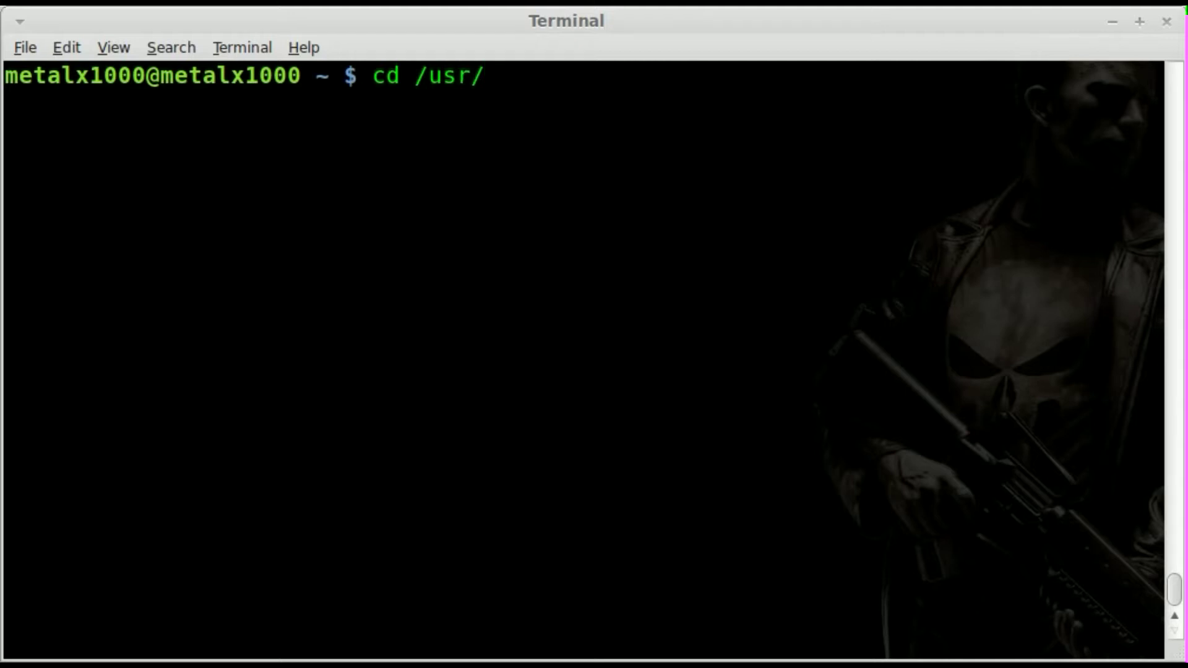
type("s")
Change into /usr/share/dict and list american-english, british-english, words and other wordlists
key("Tab")
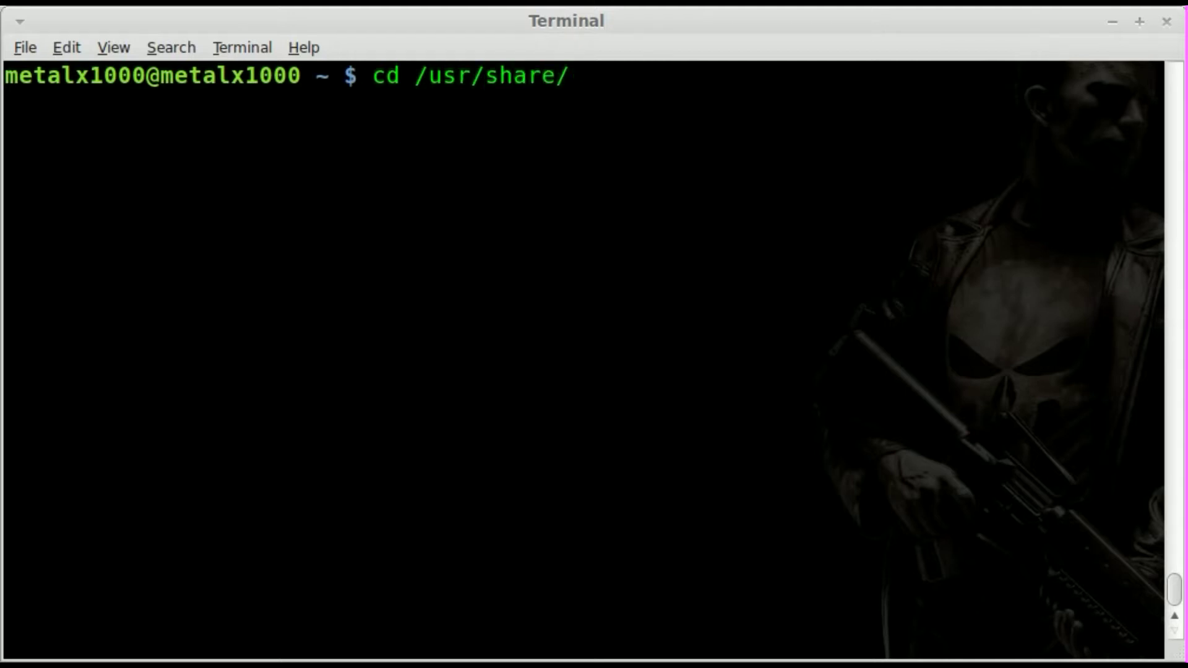
type("dict")
key("Return")
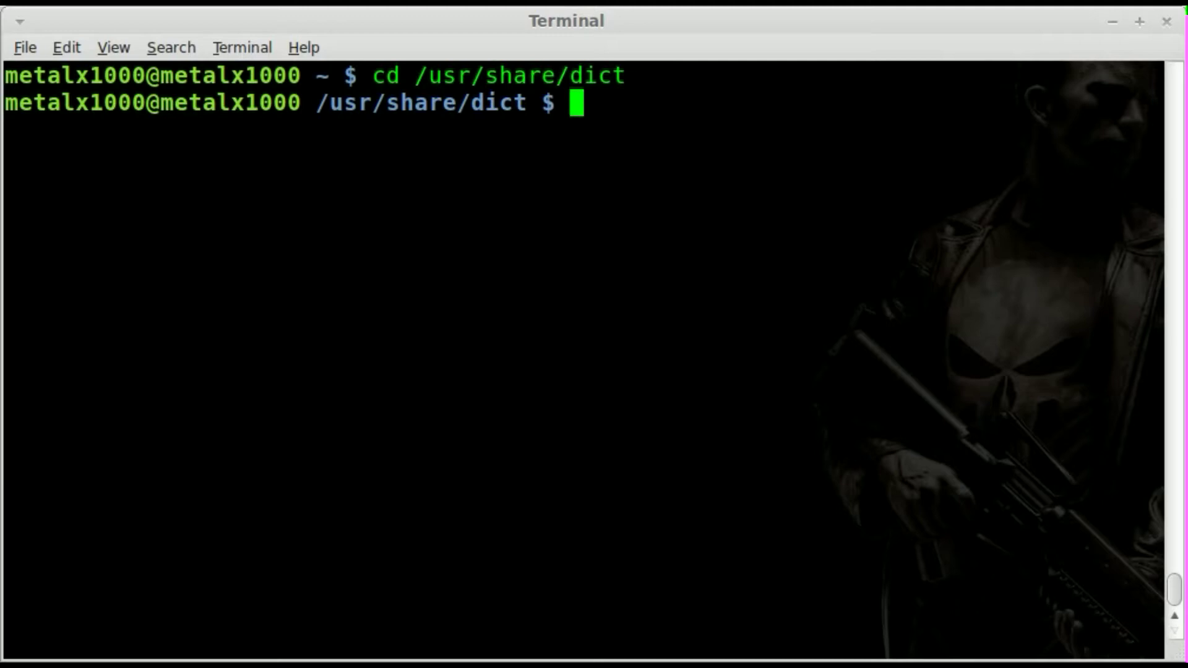
type("ls")
key("Return")
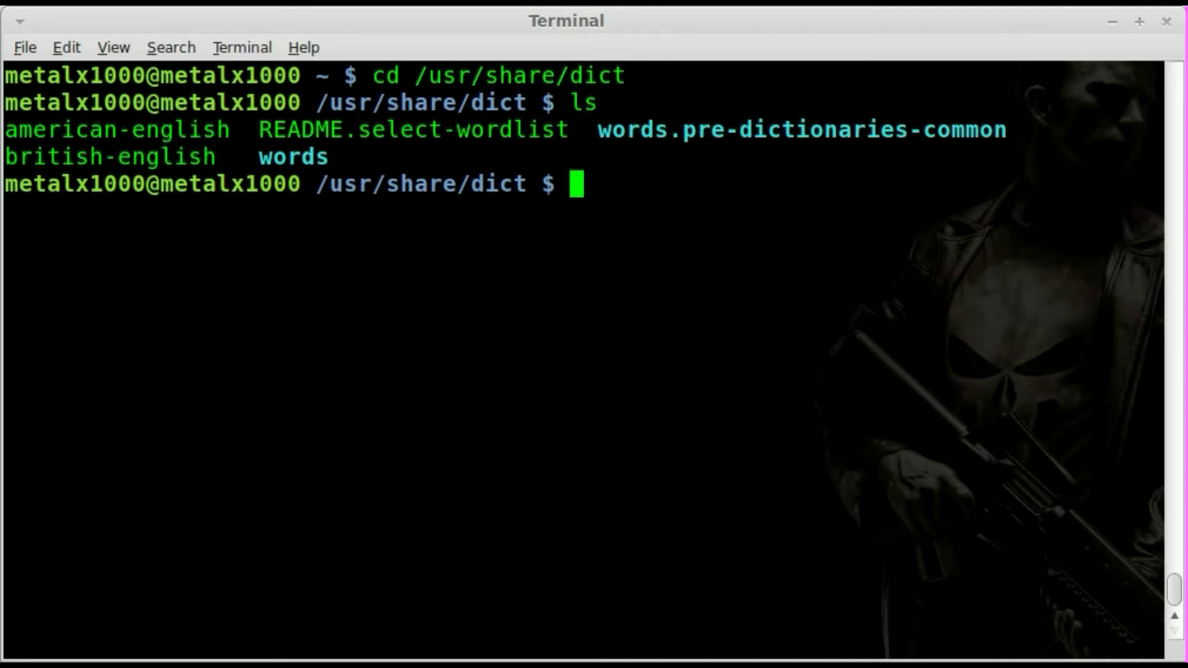
type("ca")
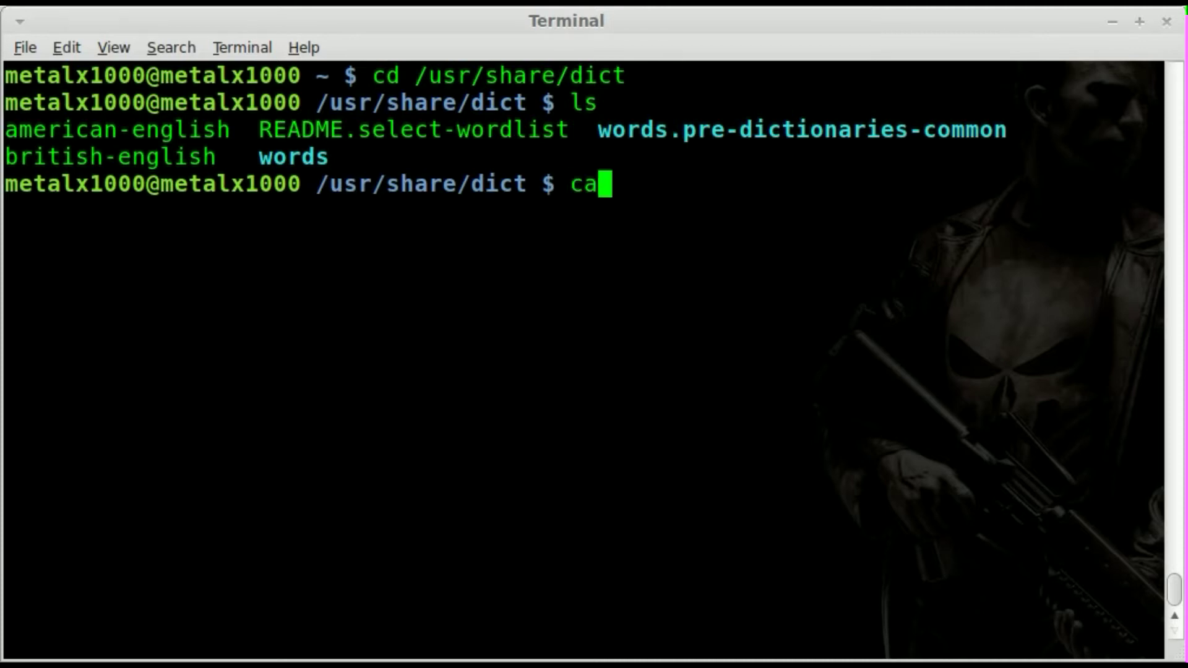
type("t words")
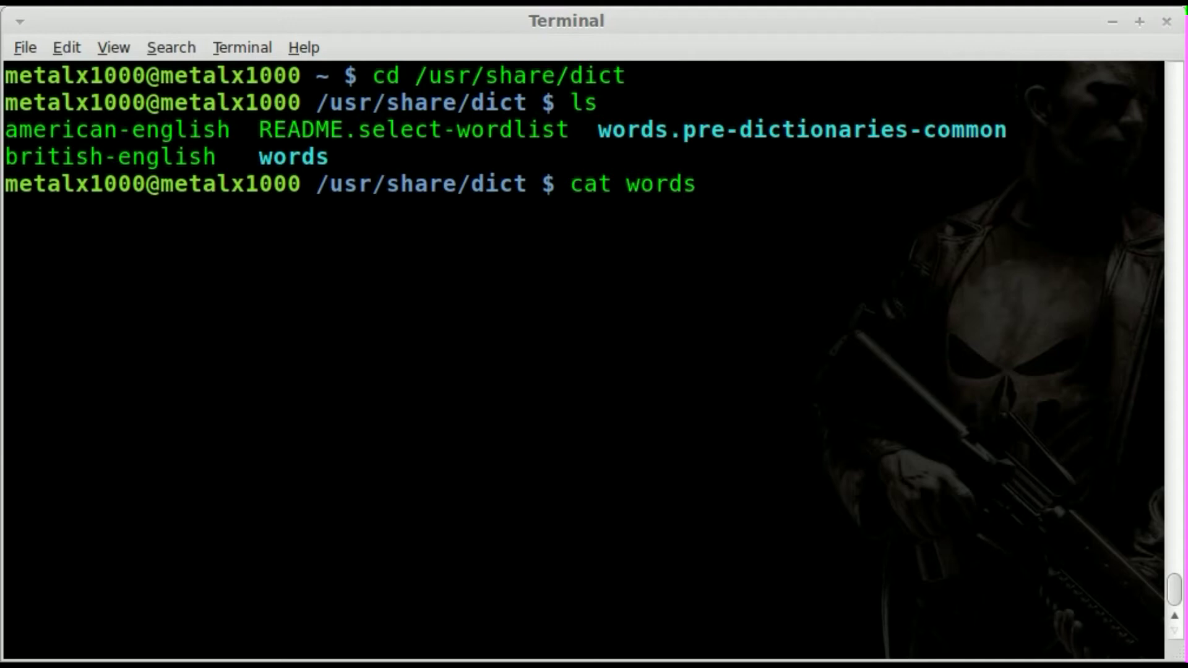
Print the words file with cat, review its ending at études, and recall the command
key("Return")
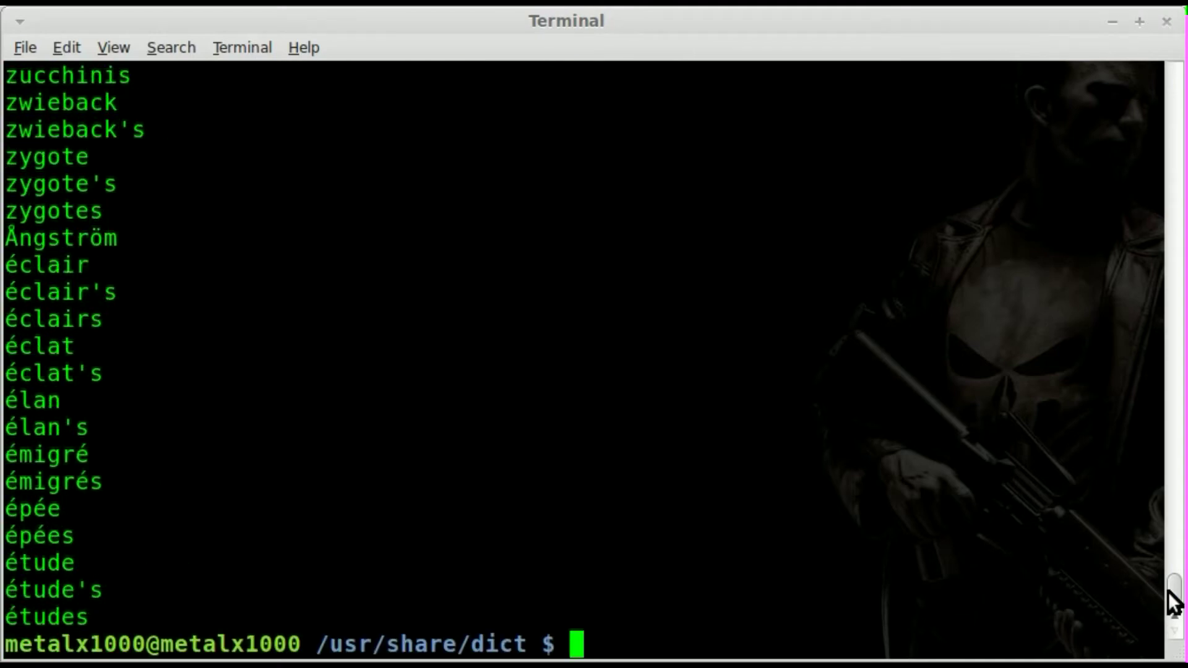
left_click_drag(1175, 590, 1177, 548)
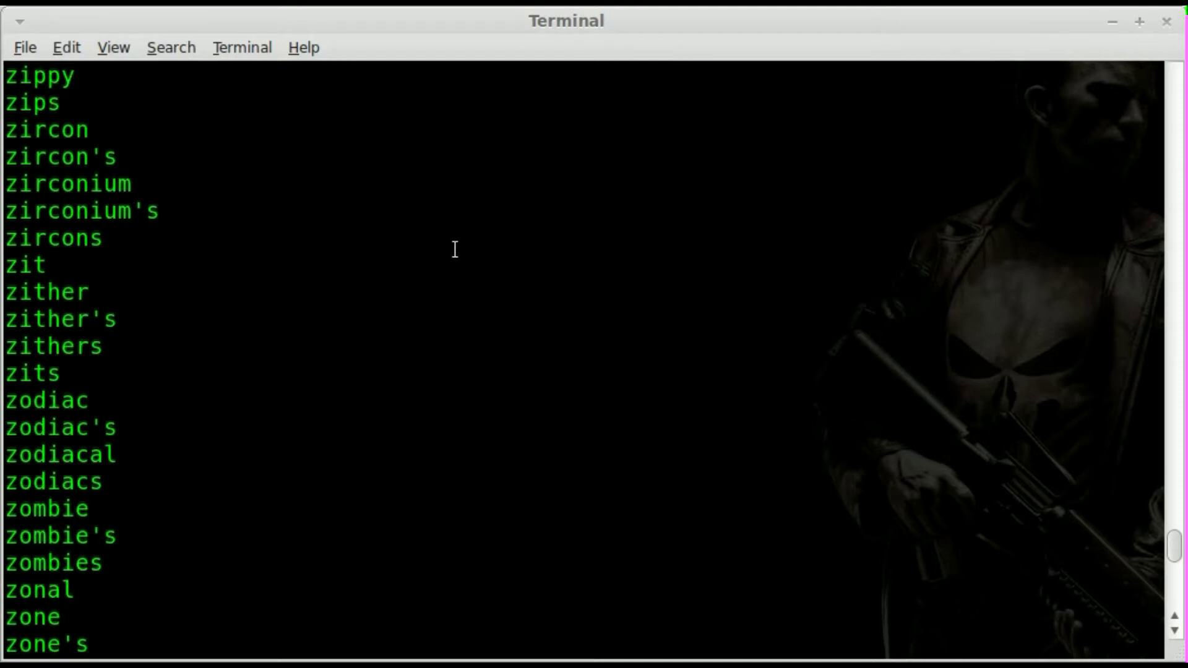
key("Up")
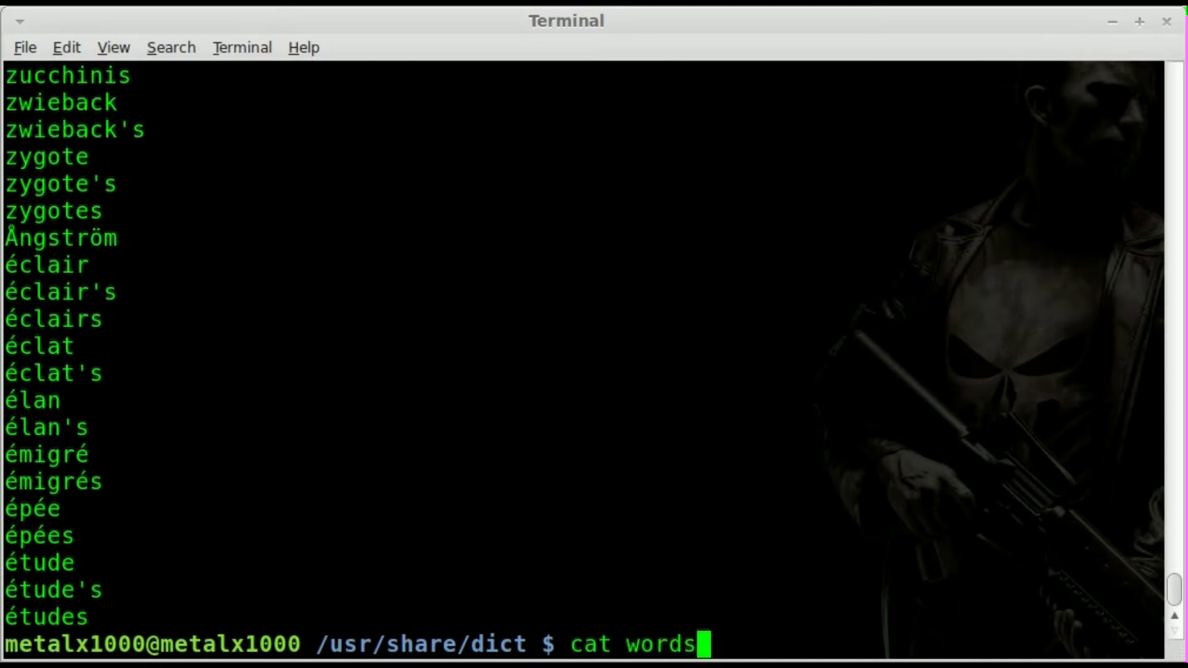
Clear the recalled cat command and list the dictionary folder's files again
key("Left")
key("ctrl+u")
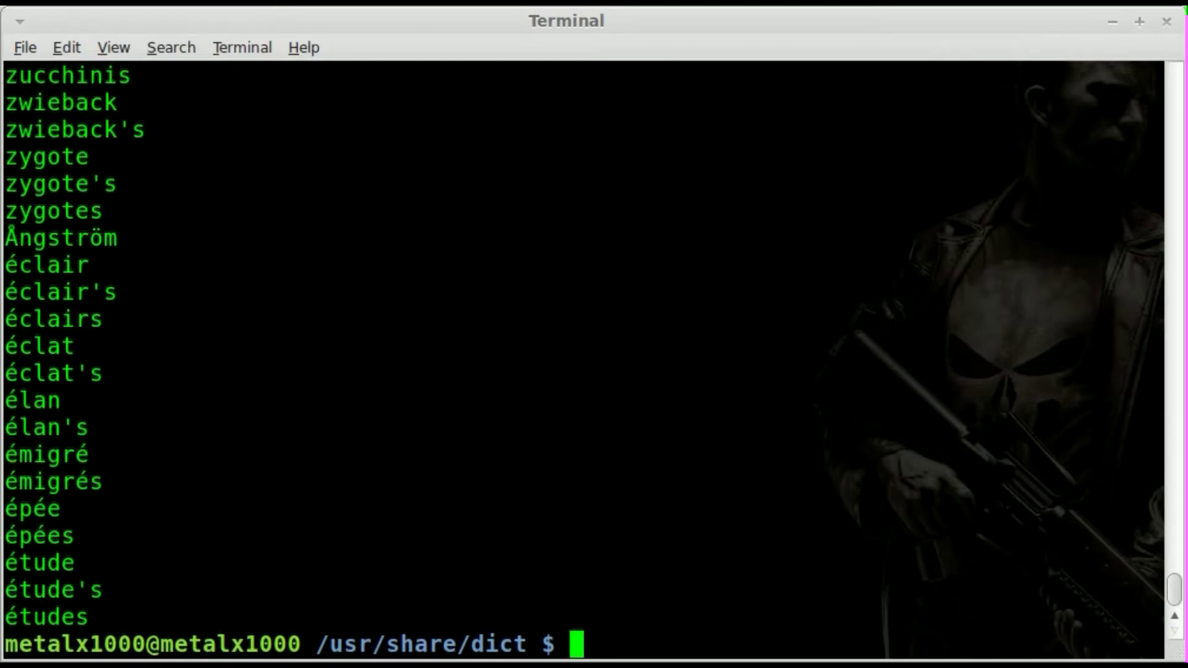
type("ls")
key("Return")
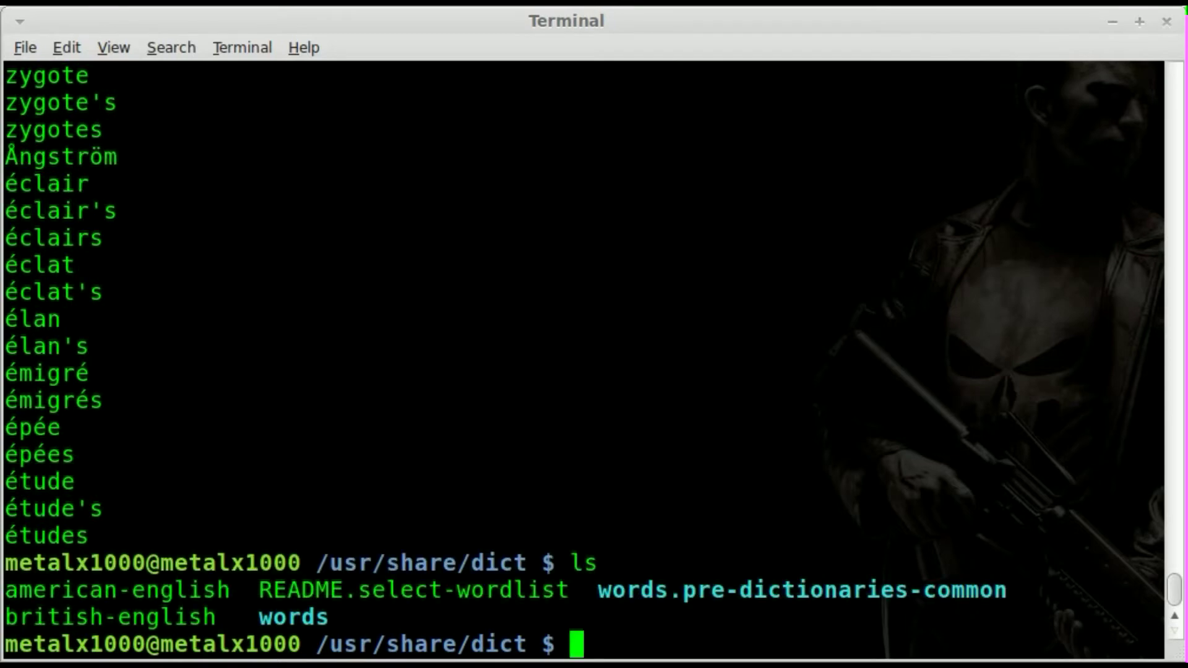
Highlight the american-english and british-english file names in the listing, then deselect them
double_click(76, 590)
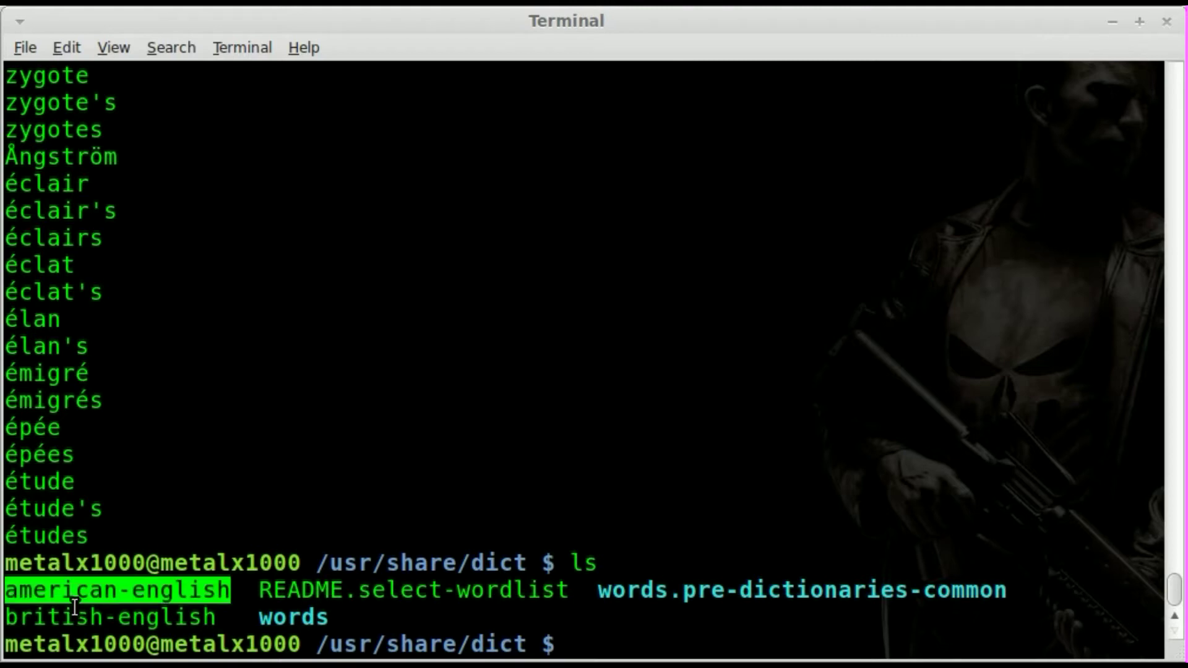
double_click(74, 616)
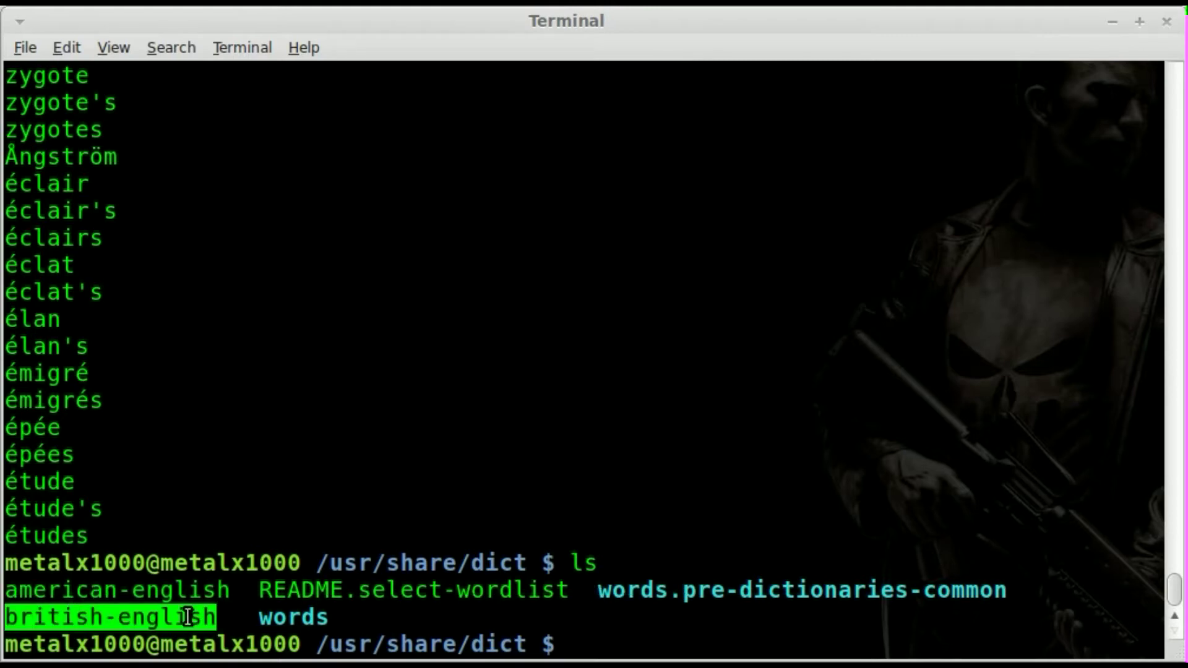
left_click(109, 563)
double_click(109, 590)
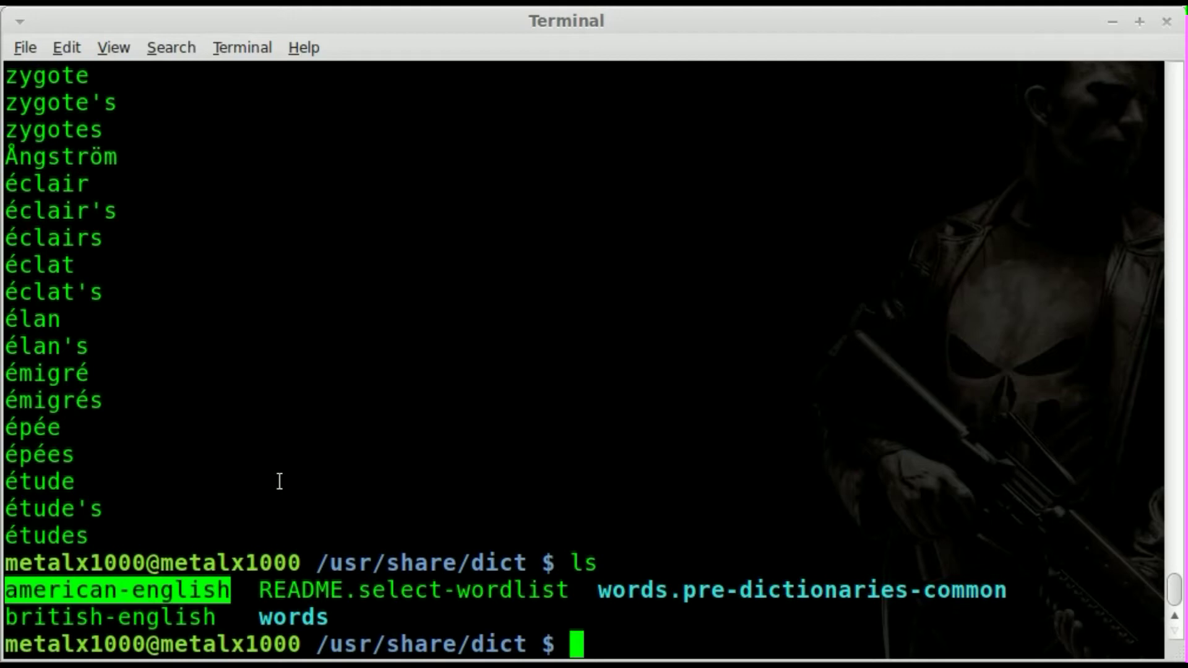
left_click(346, 429)
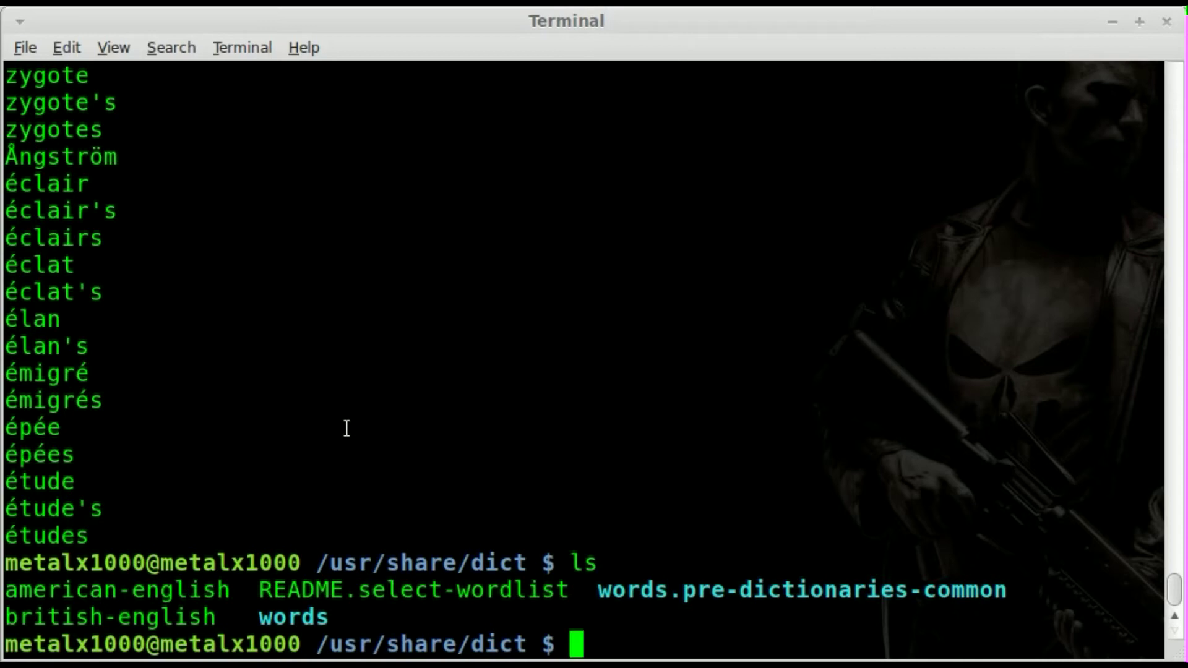
type("wc ")
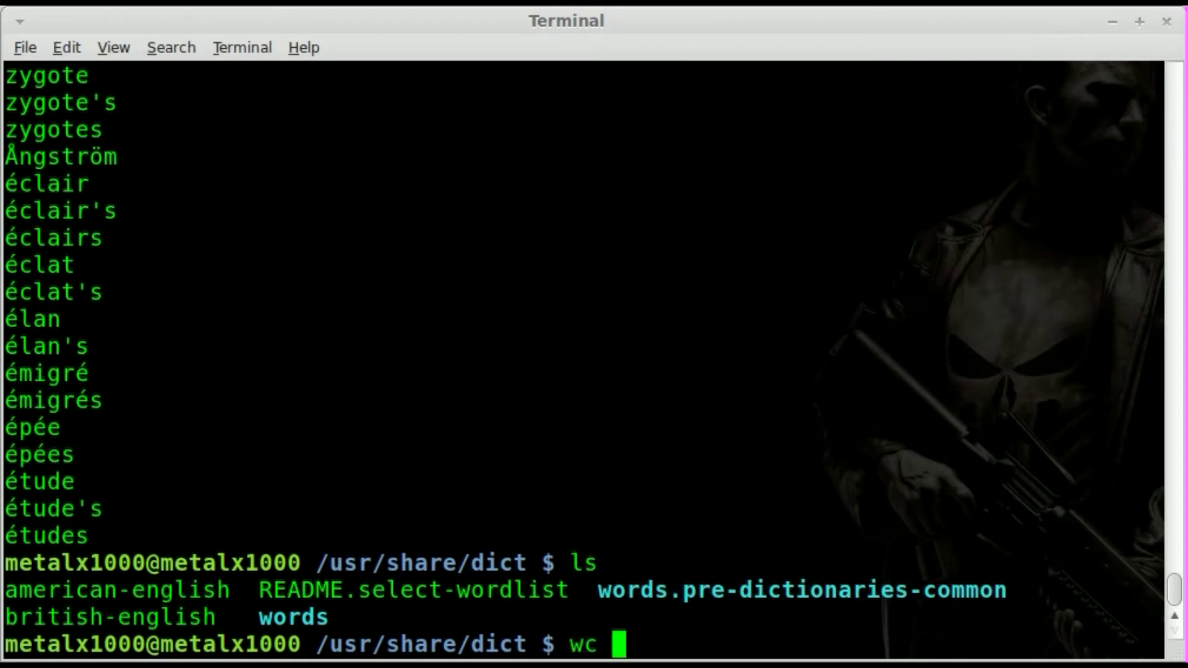
type("words")
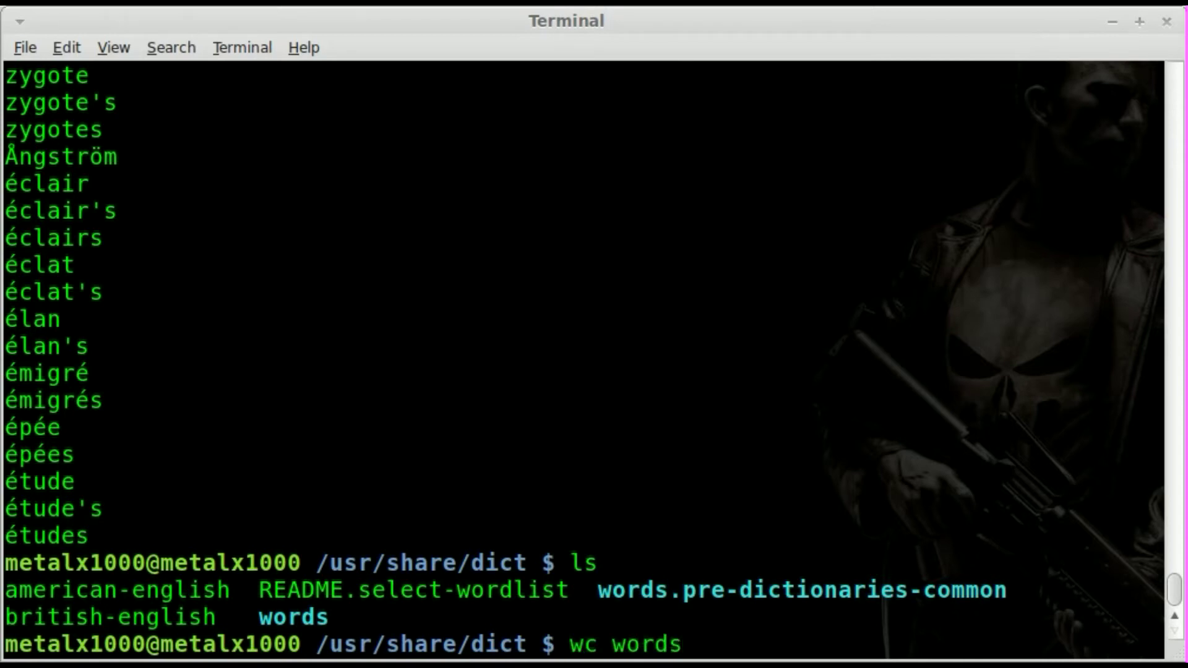
Run wc on words, showing 98569 lines, 98568 words and 931708 bytes, and highlight the line count
key("Return")
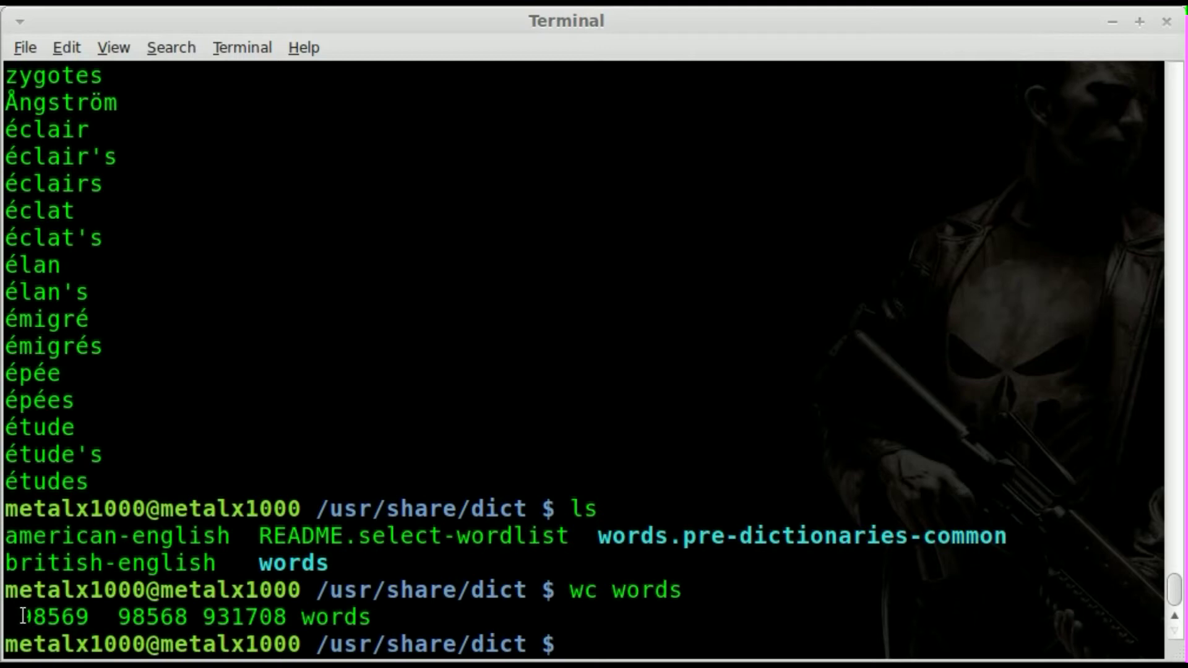
left_click_drag(21, 616, 95, 619)
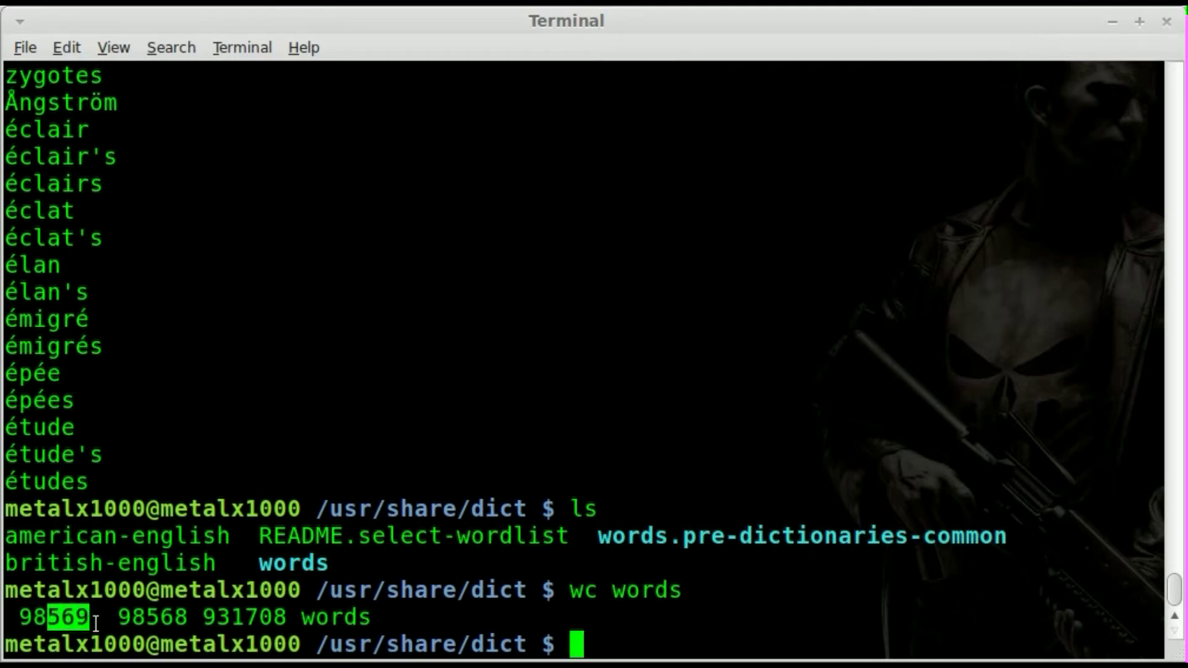
left_click(97, 620)
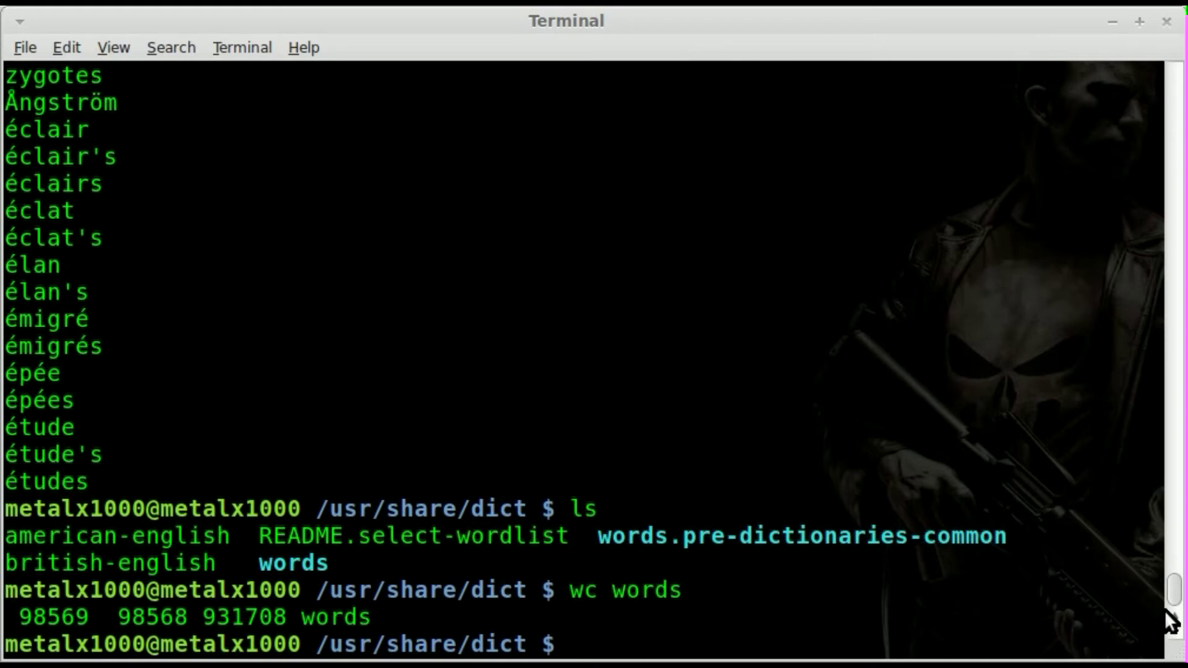
mouse_move(1173, 594)
left_mouse_down()
mouse_move(1171, 482)
mouse_move(1113, 383)
mouse_move(1050, 178)
mouse_move(1031, 185)
mouse_move(1004, 232)
mouse_move(918, 525)
mouse_move(917, 599)
left_mouse_up()
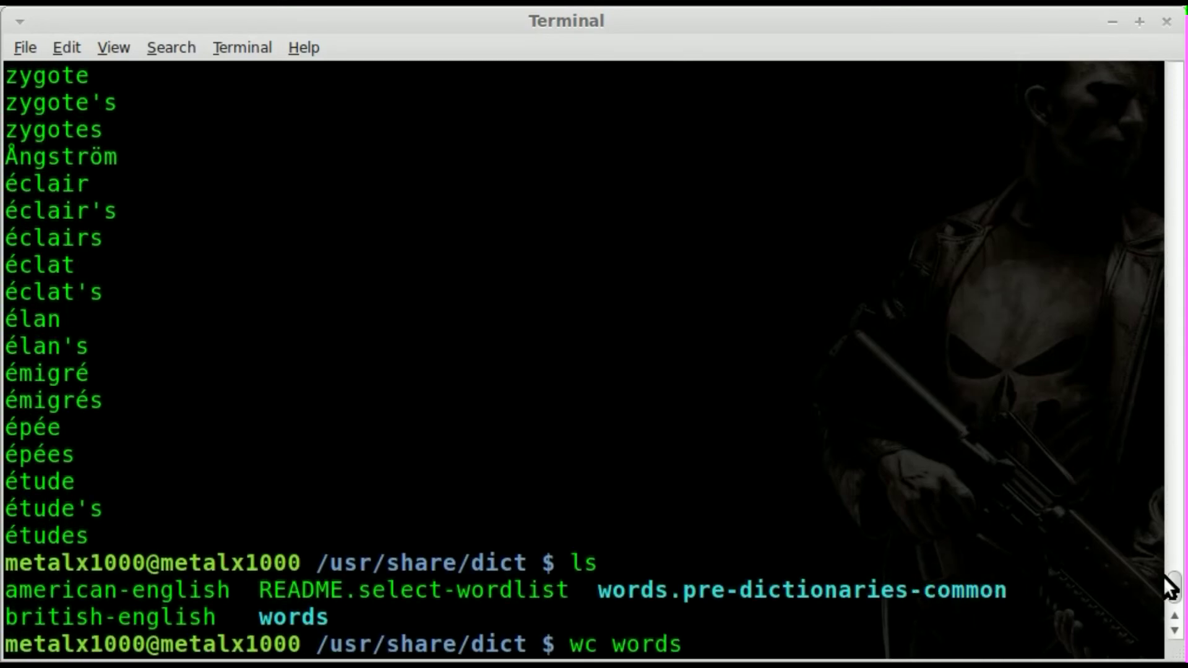
Rerun wc words, then print /usr/share/dict/words by its full path
key("Return")
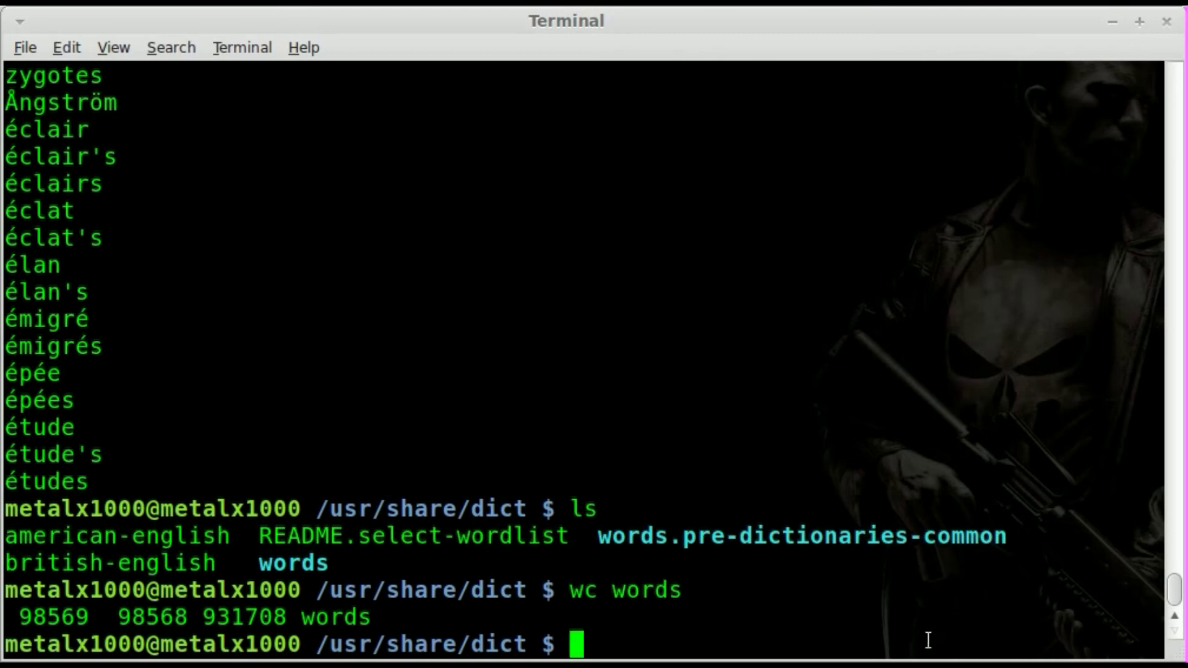
type("ca")
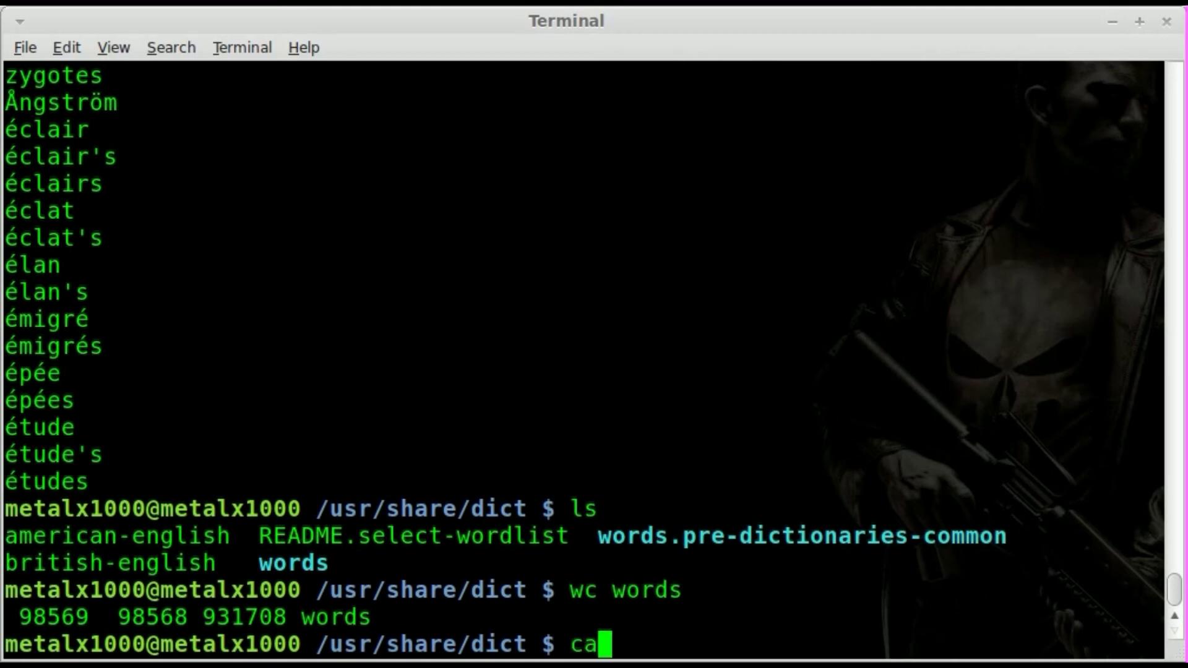
type("t /us")
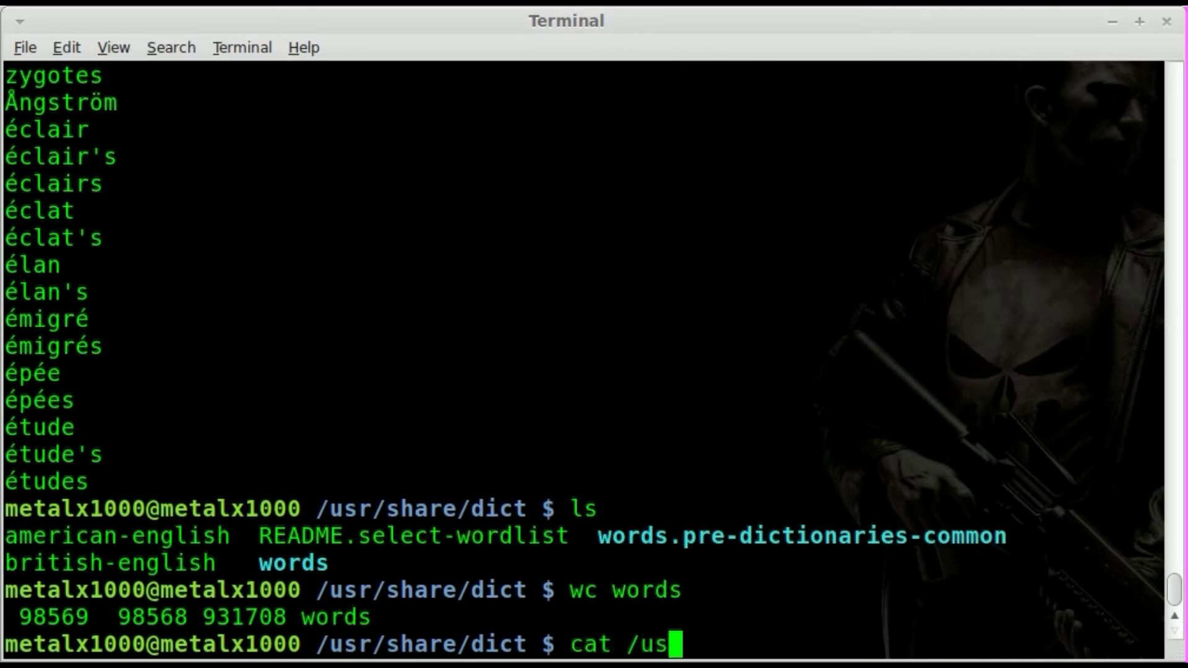
type("r/sh")
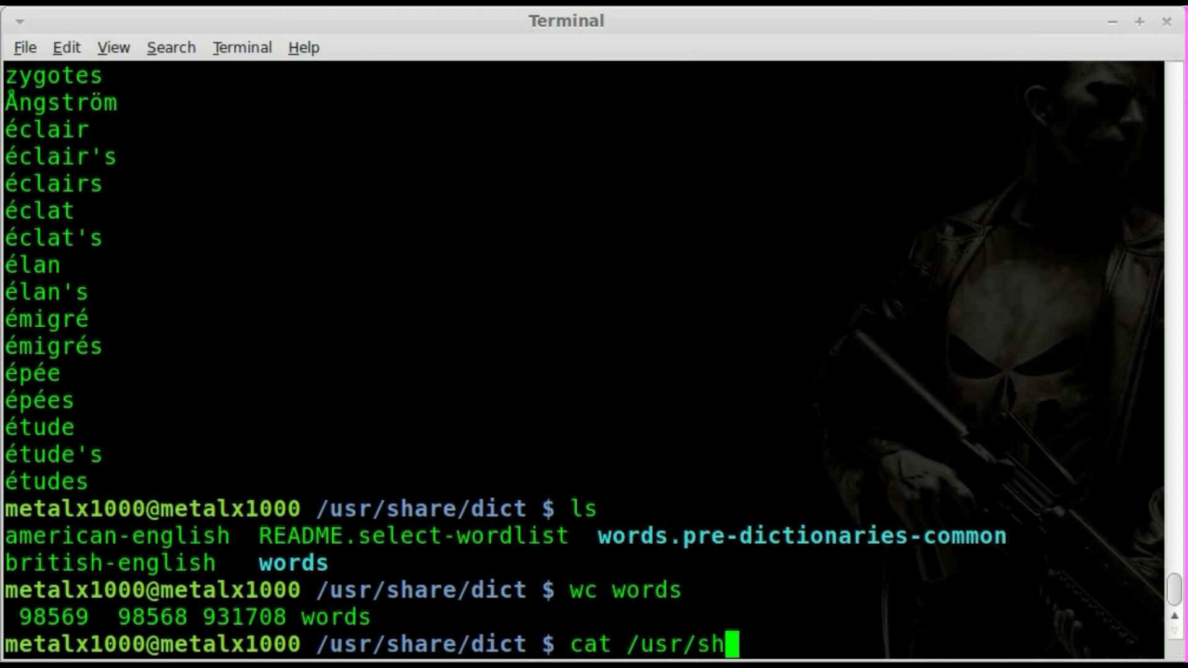
type("are/dict")
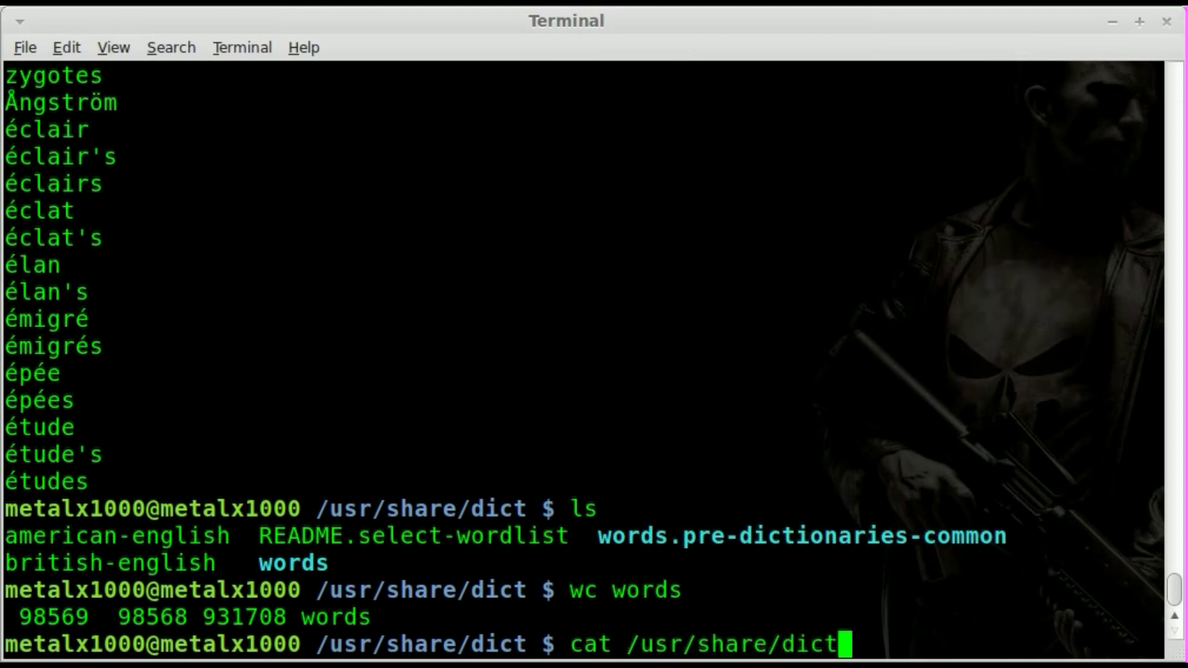
type("/w")
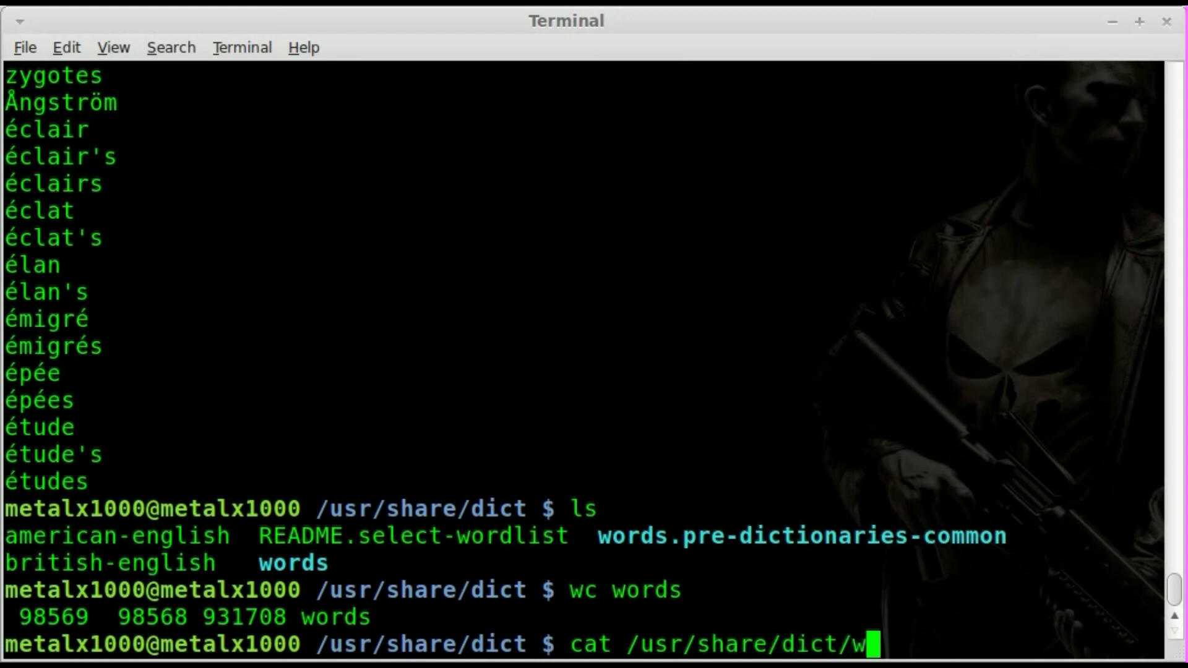
type("ords")
key("Return")
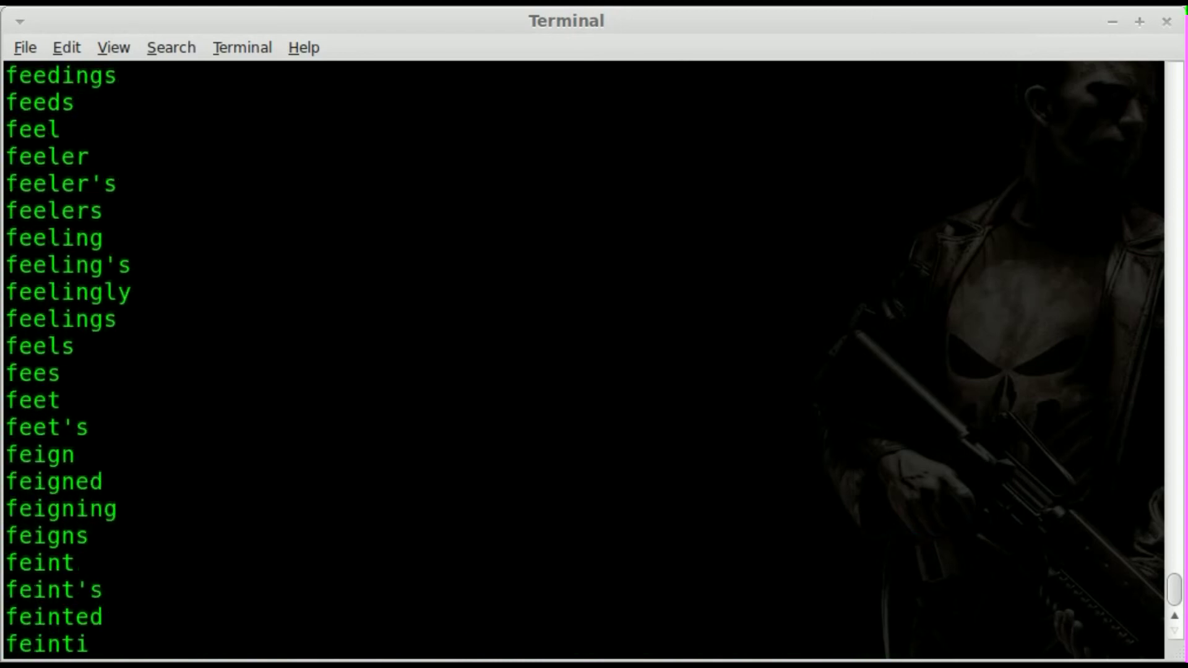